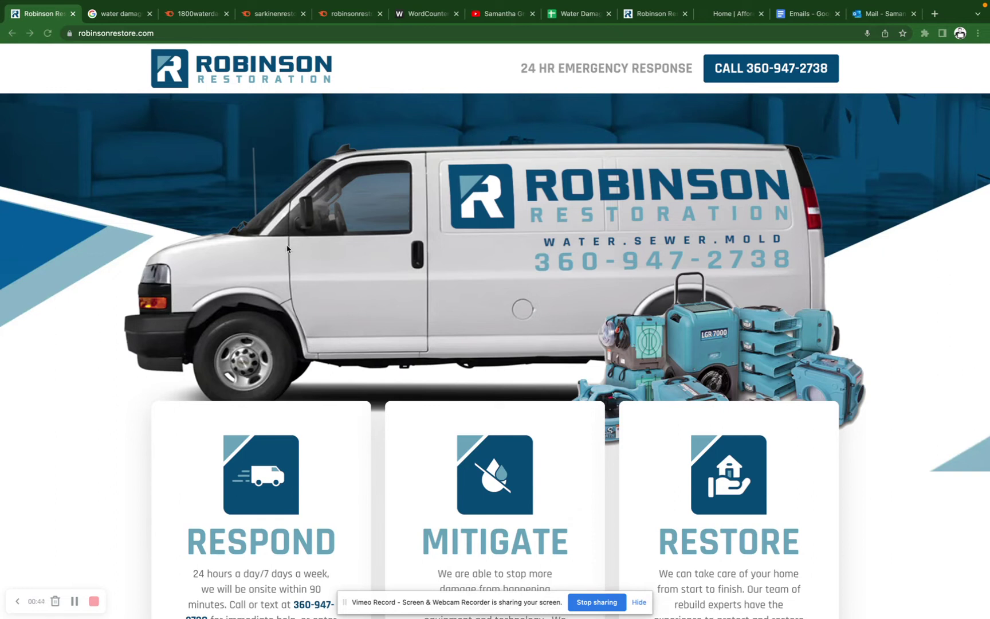
# Read the Robinson Restoration homepage services down to the IICRC footer, then return to the Google results
pyautogui.scroll(-5, 288, 249)
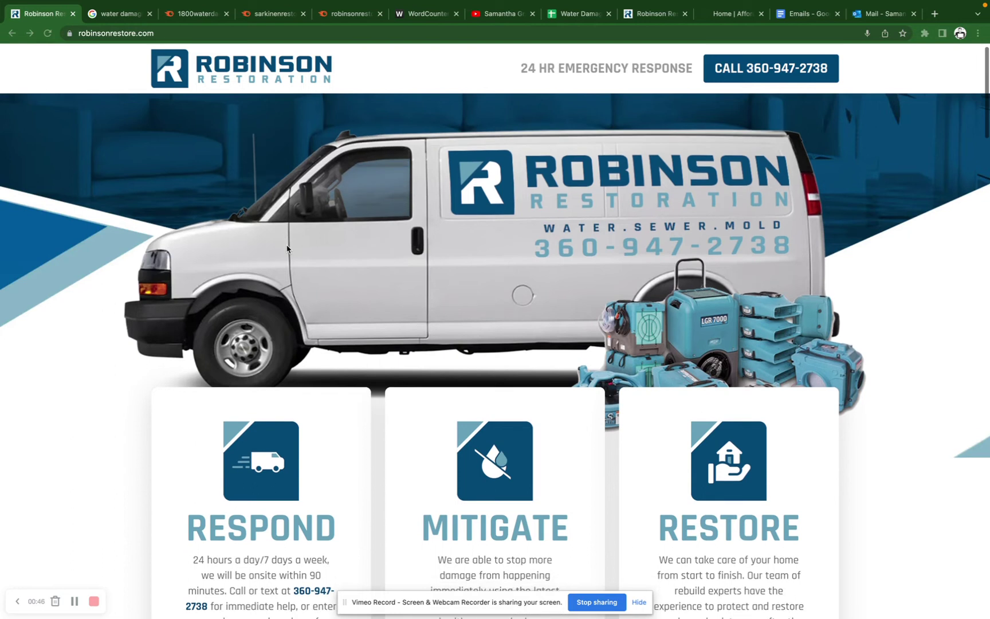
pyautogui.scroll(-7, 287, 248)
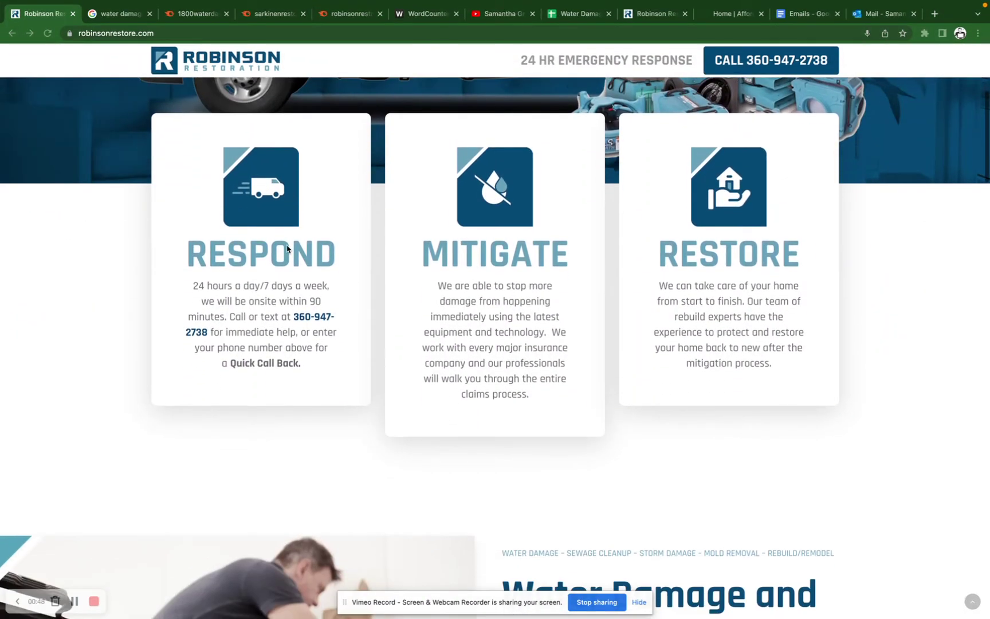
pyautogui.scroll(-8, 288, 248)
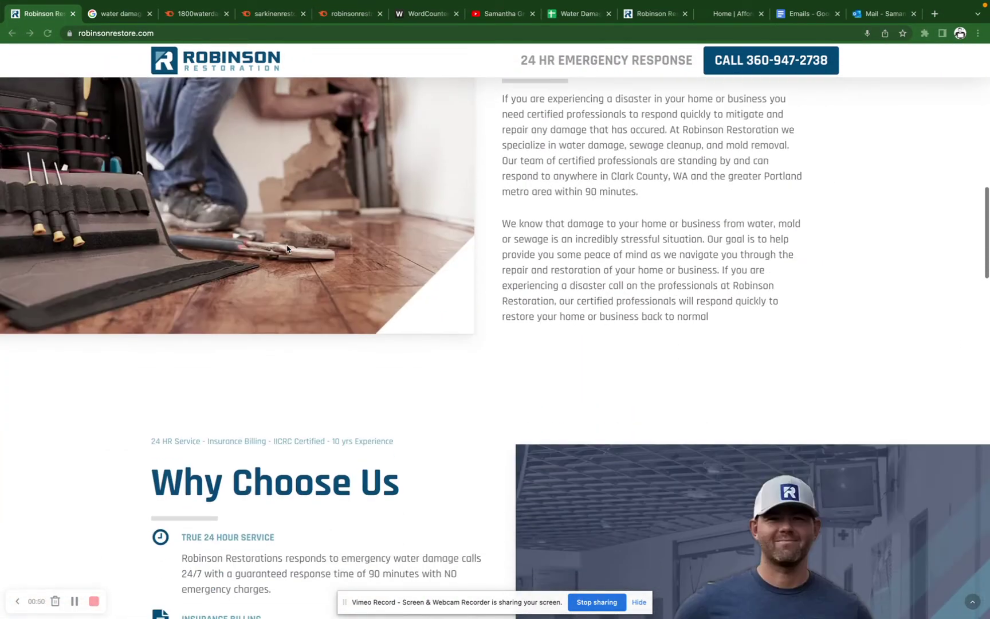
pyautogui.scroll(-10, 288, 248)
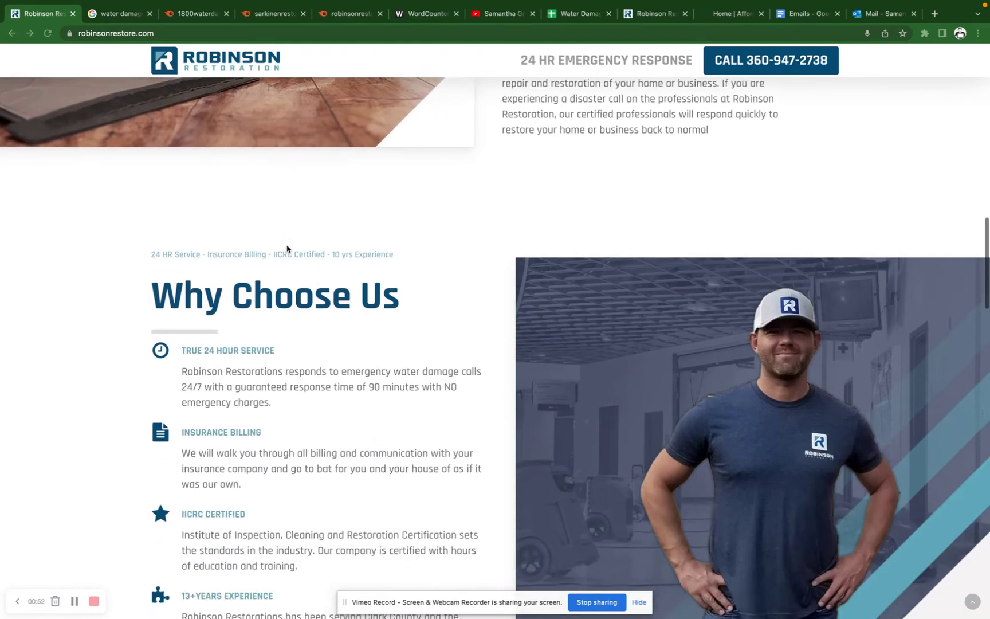
pyautogui.scroll(-7, 288, 249)
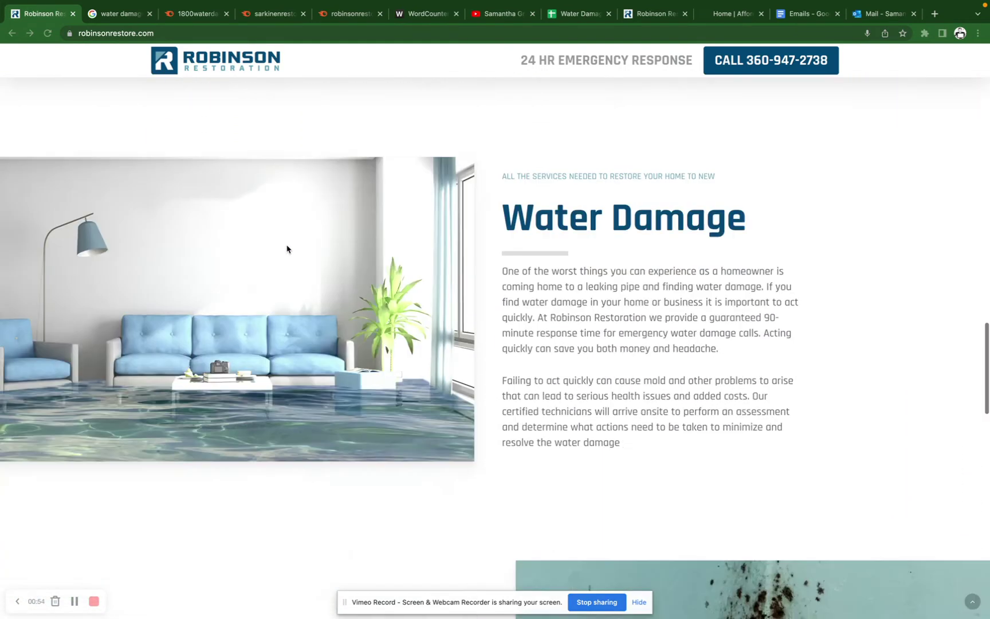
pyautogui.scroll(-6, 288, 248)
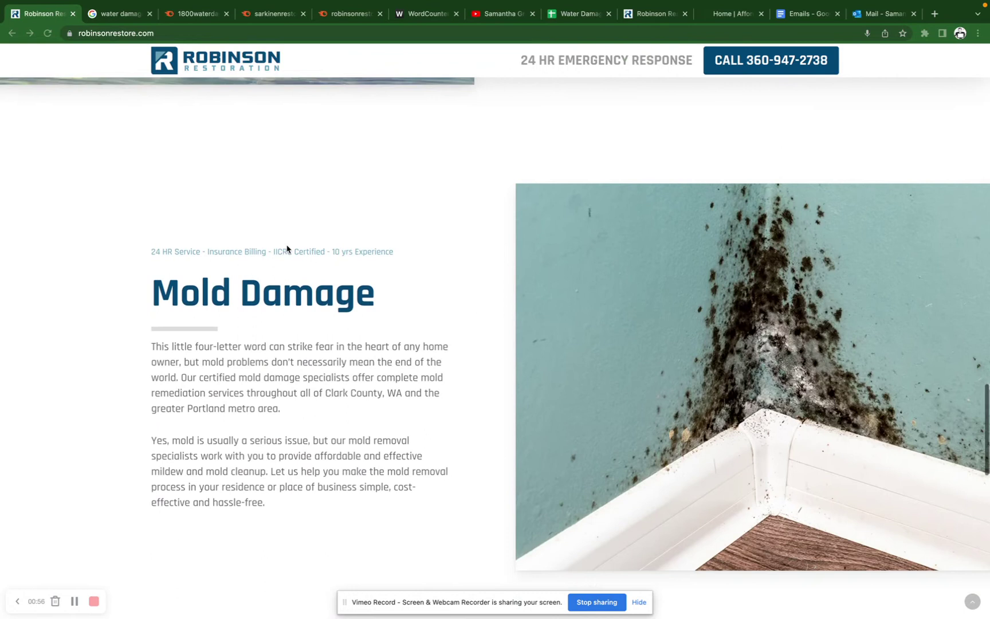
pyautogui.scroll(-4, 287, 248)
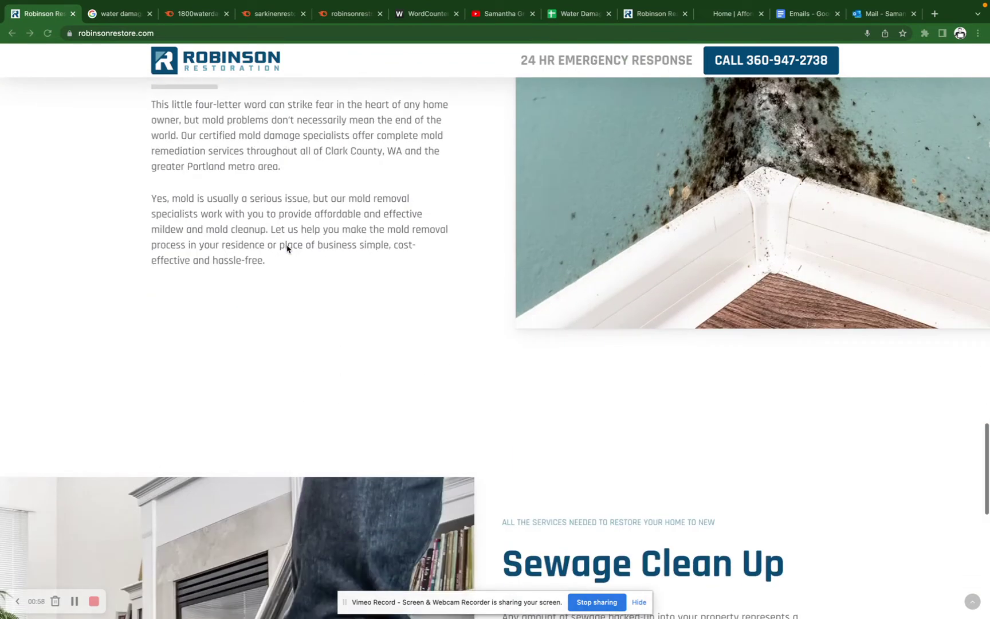
pyautogui.scroll(-3, 288, 248)
pyautogui.scroll(-2, 287, 248)
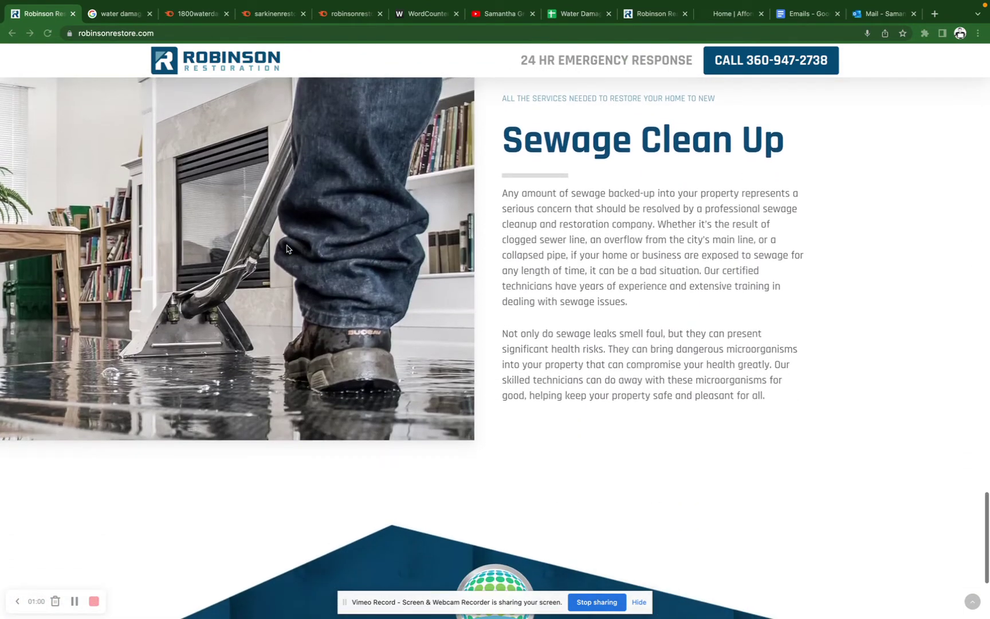
pyautogui.scroll(-2, 288, 248)
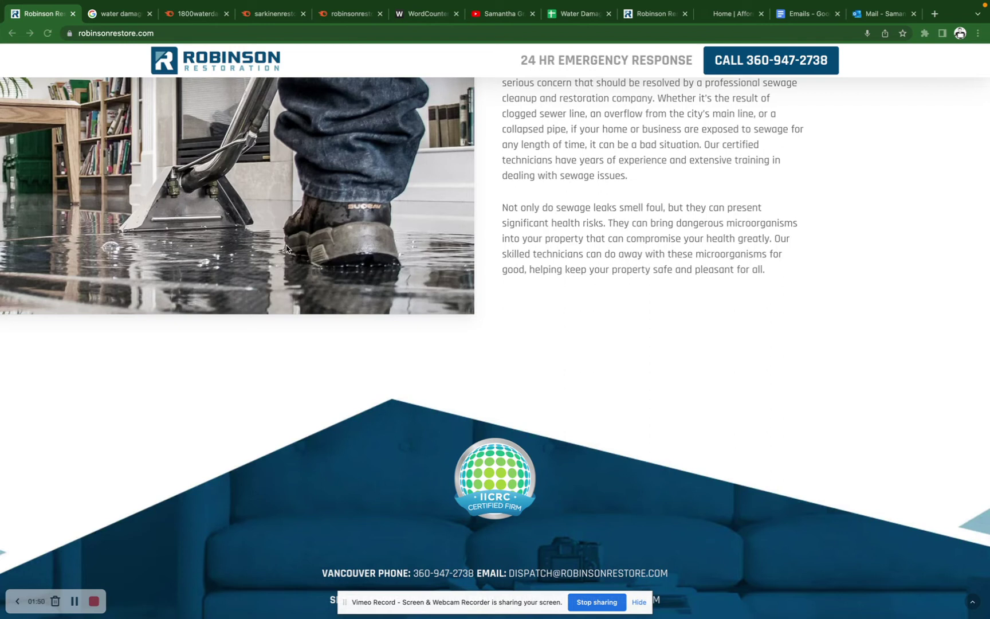
pyautogui.click(104, 16)
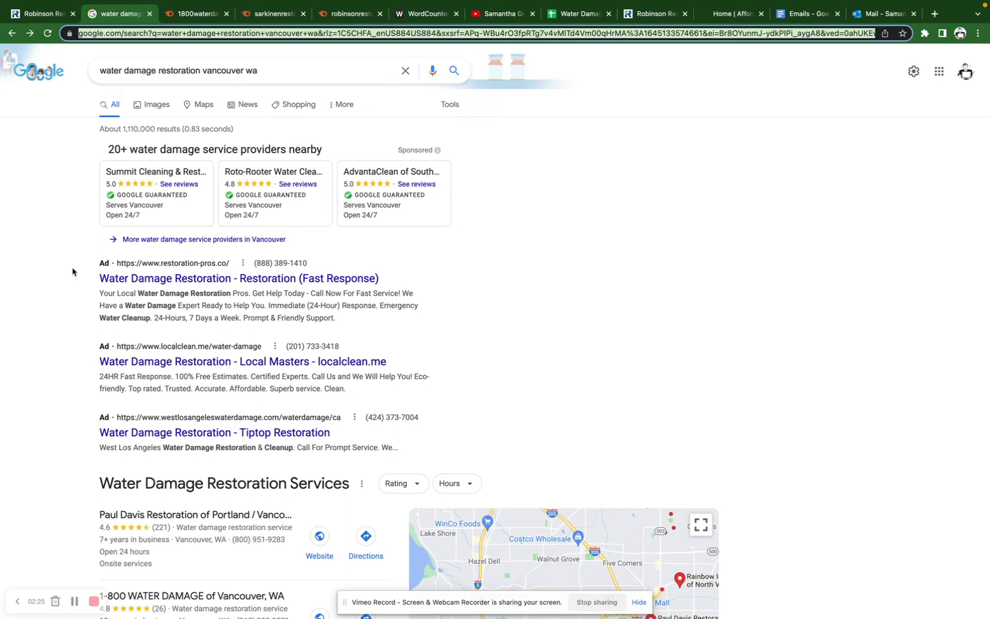
# Scroll down the Google results for 'water damage restoration vancouver wa'
pyautogui.scroll(-5, 72, 271)
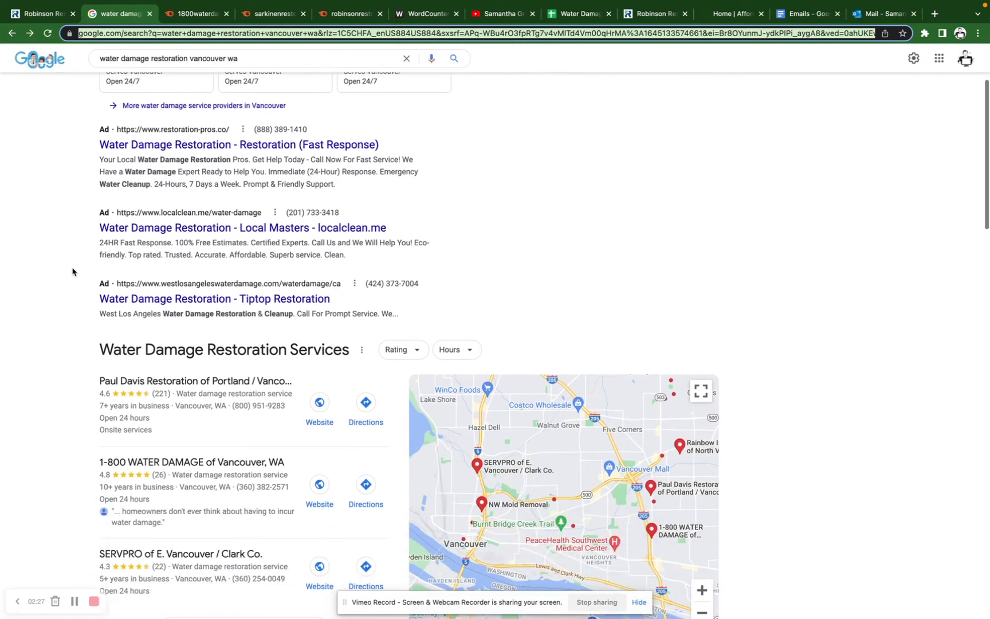
# Scroll to the Vancouver, WA water damage restoration map pack and People also ask
pyautogui.scroll(-1, 72, 271)
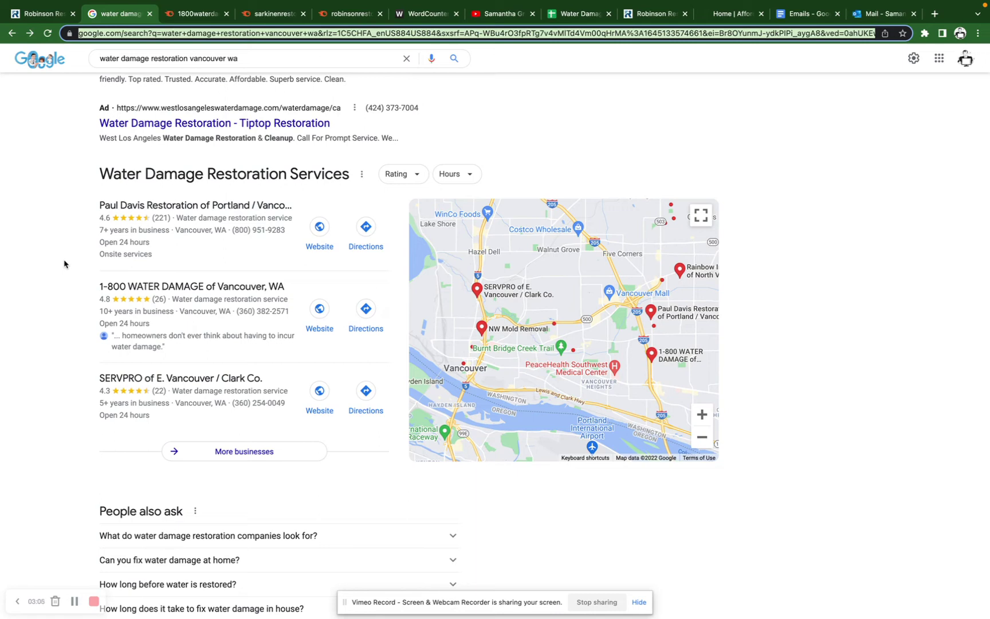
# Review the organic listings led by 1800waterdamage.com, then view its Semrush domain overview
pyautogui.scroll(-6, 60, 266)
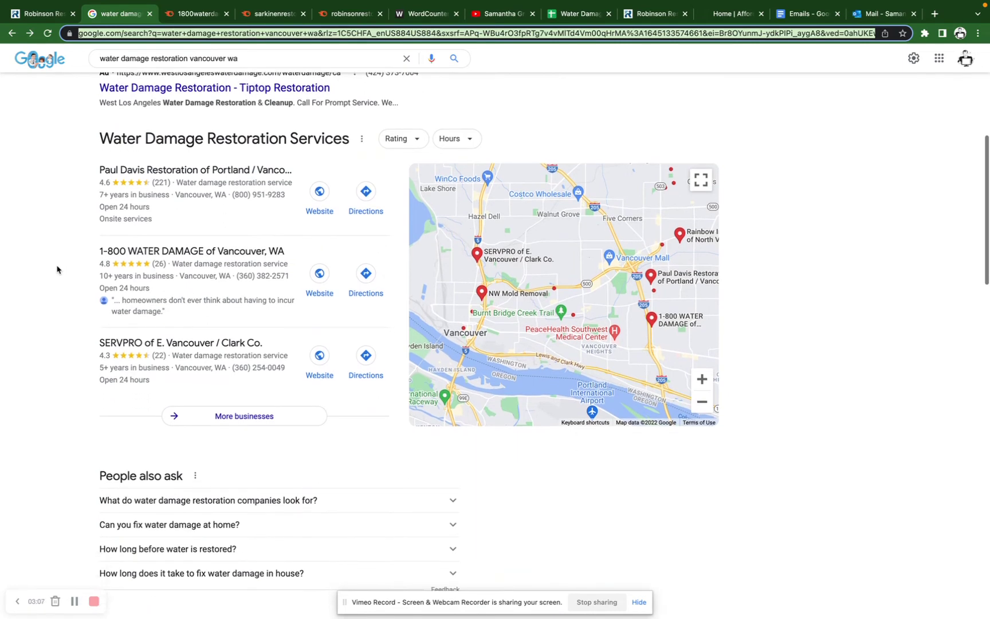
pyautogui.scroll(-4, 57, 270)
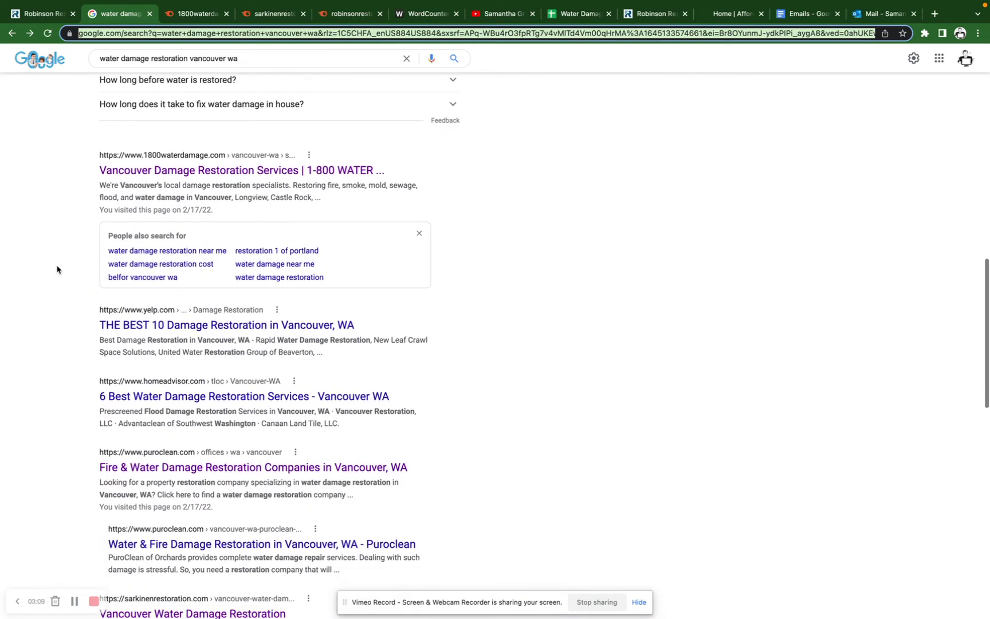
pyautogui.scroll(-1, 57, 270)
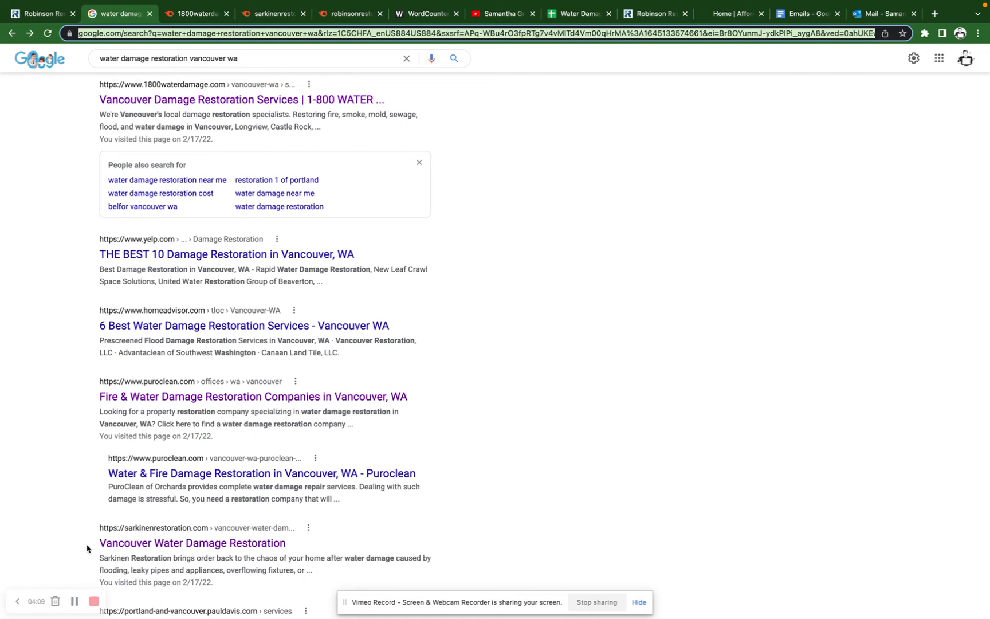
pyautogui.click(195, 21)
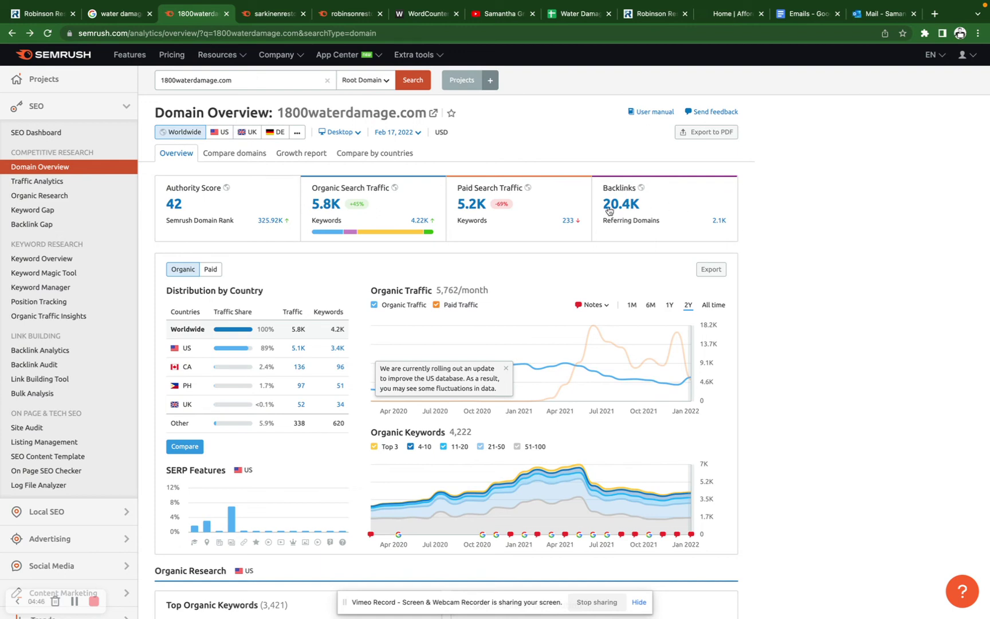
# Scroll the 1800waterdamage.com overview to its 3,421 top organic keywords and position distribution
pyautogui.scroll(-3, 541, 236)
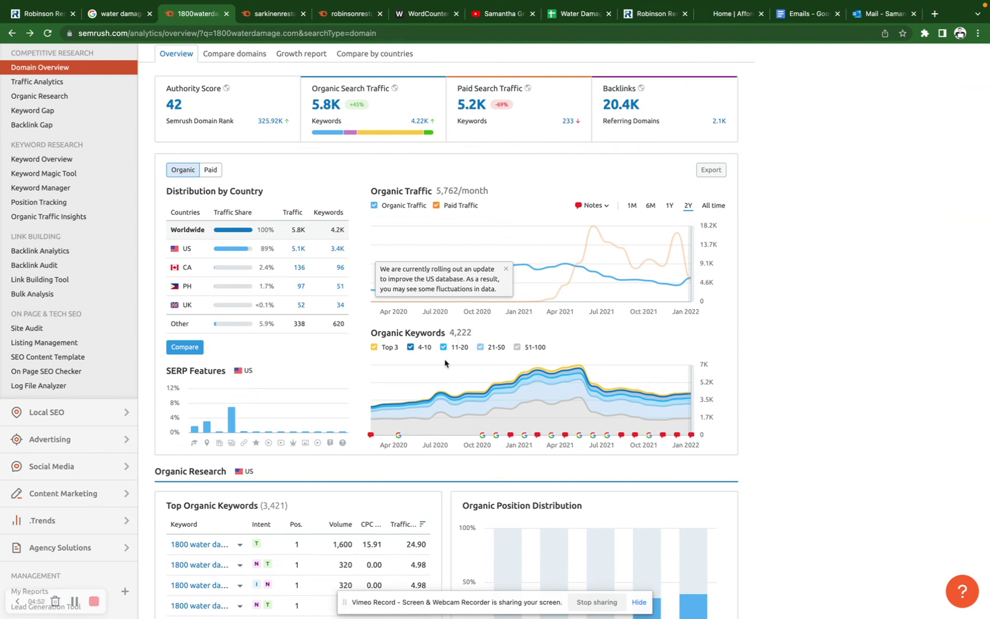
pyautogui.scroll(-5, 413, 401)
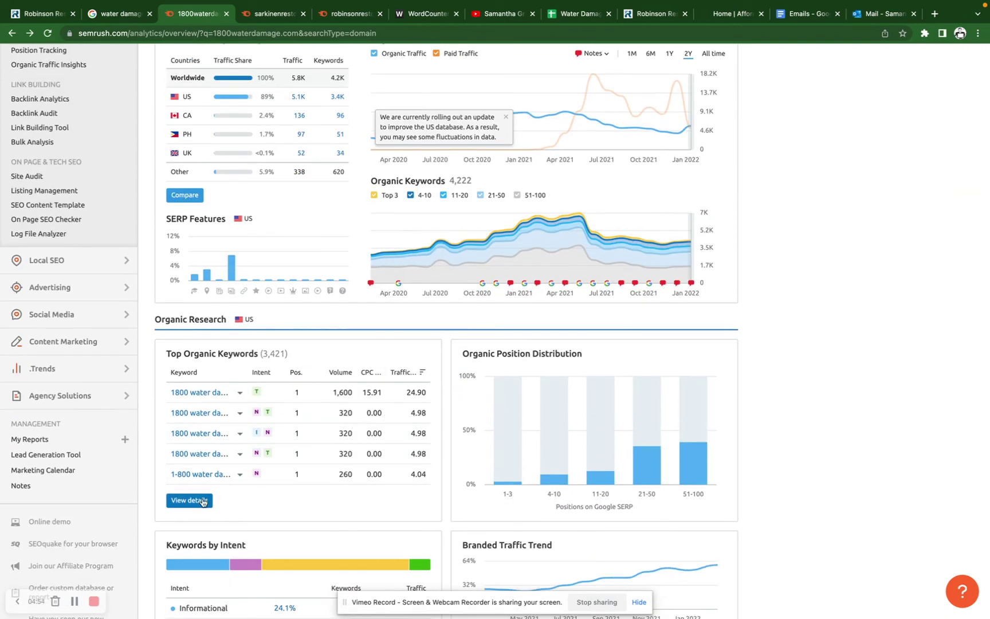
pyautogui.click(200, 501)
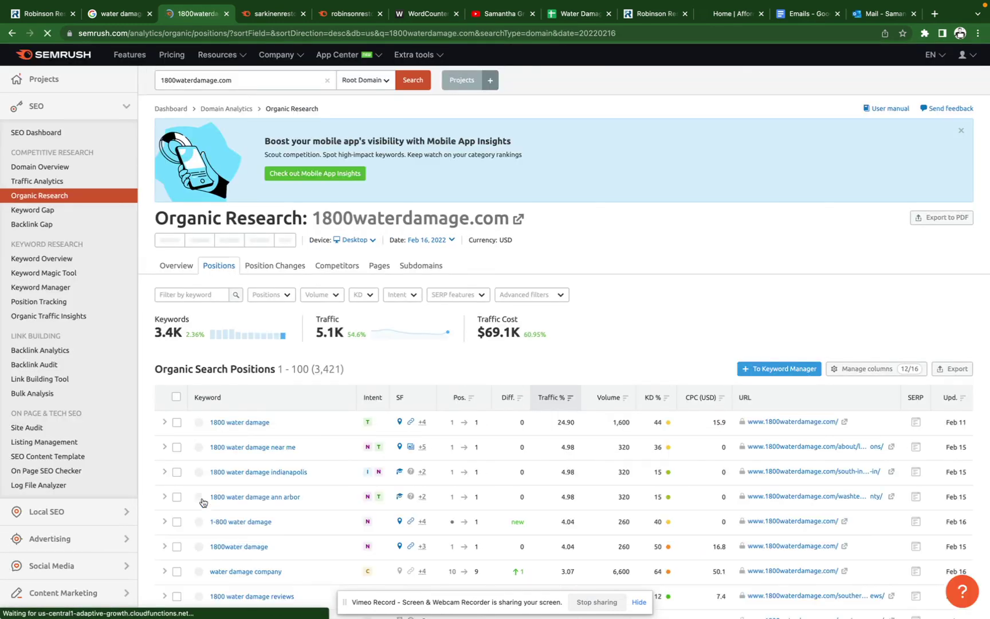
pyautogui.scroll(-1, 201, 502)
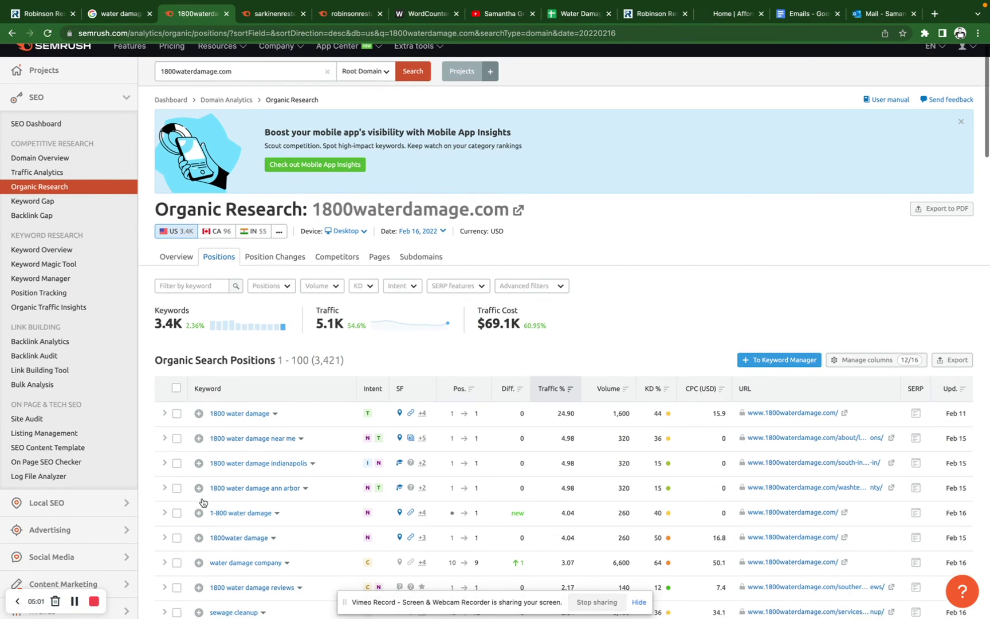
pyautogui.scroll(-3, 201, 502)
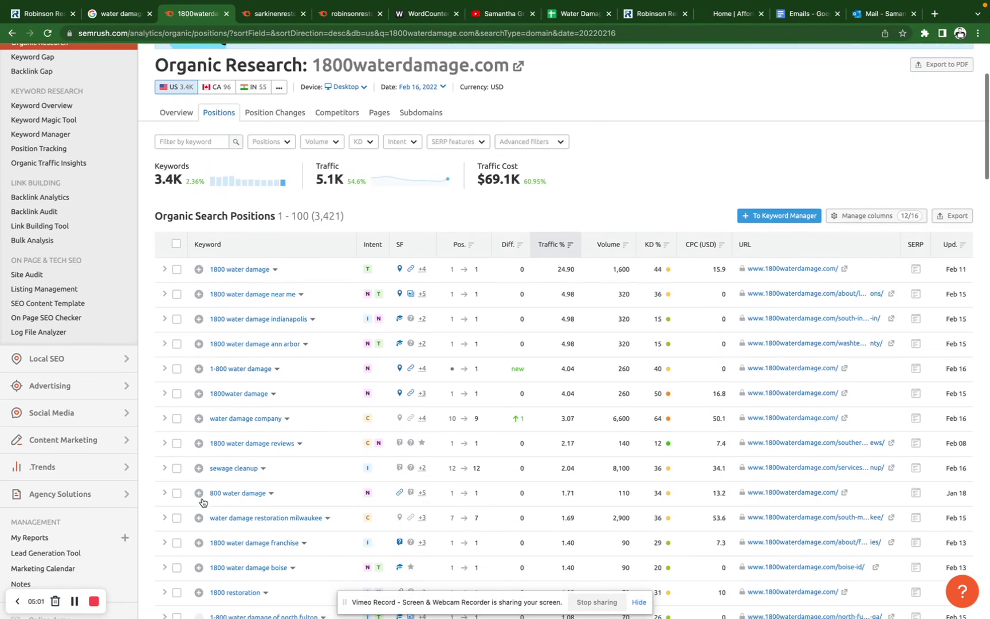
pyautogui.scroll(-1, 201, 502)
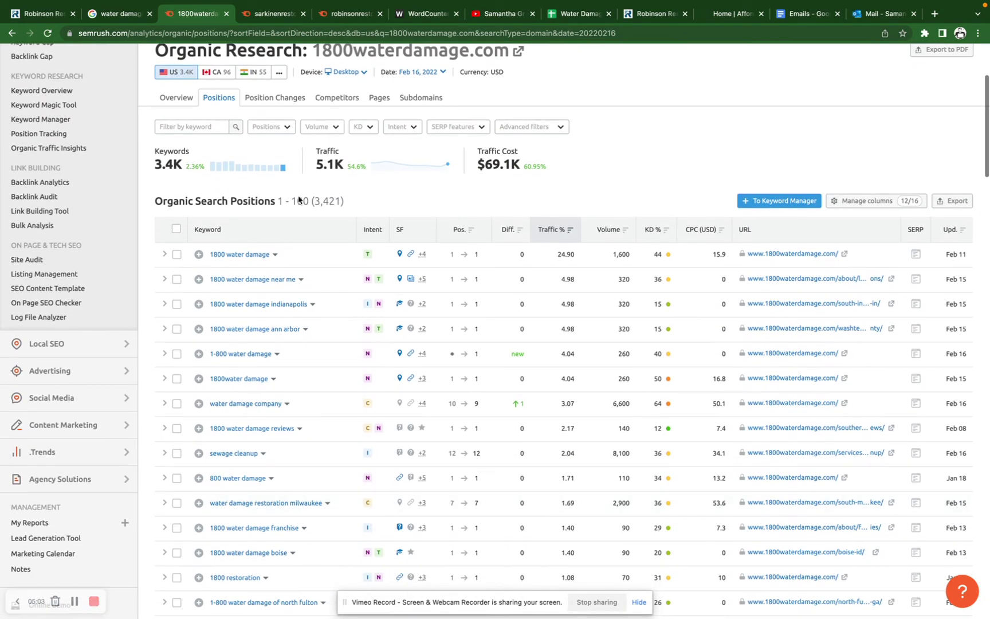
pyautogui.click(218, 127)
pyautogui.write('vancouver')
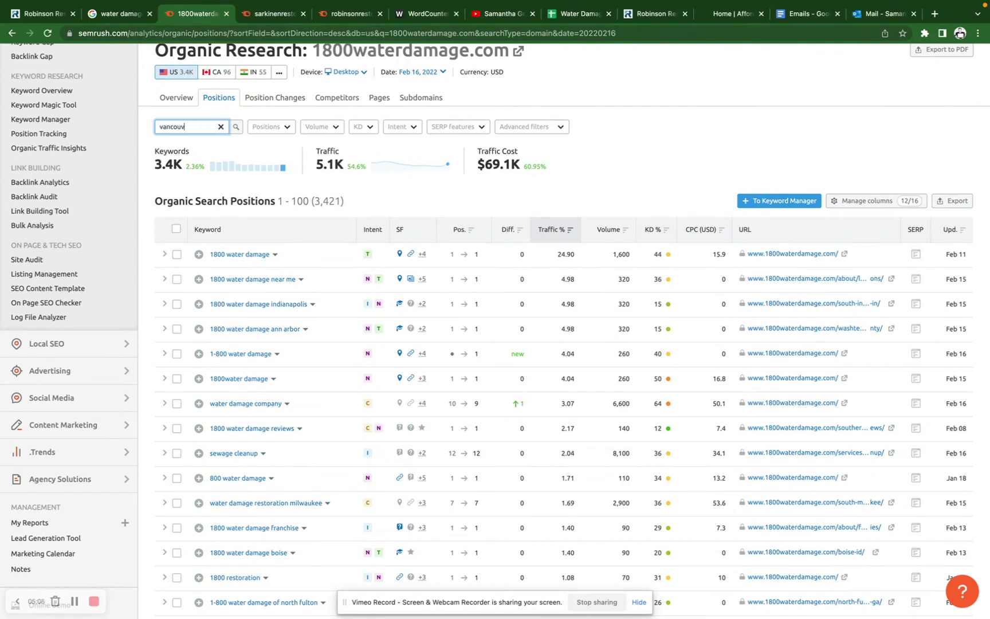
pyautogui.press('Return')
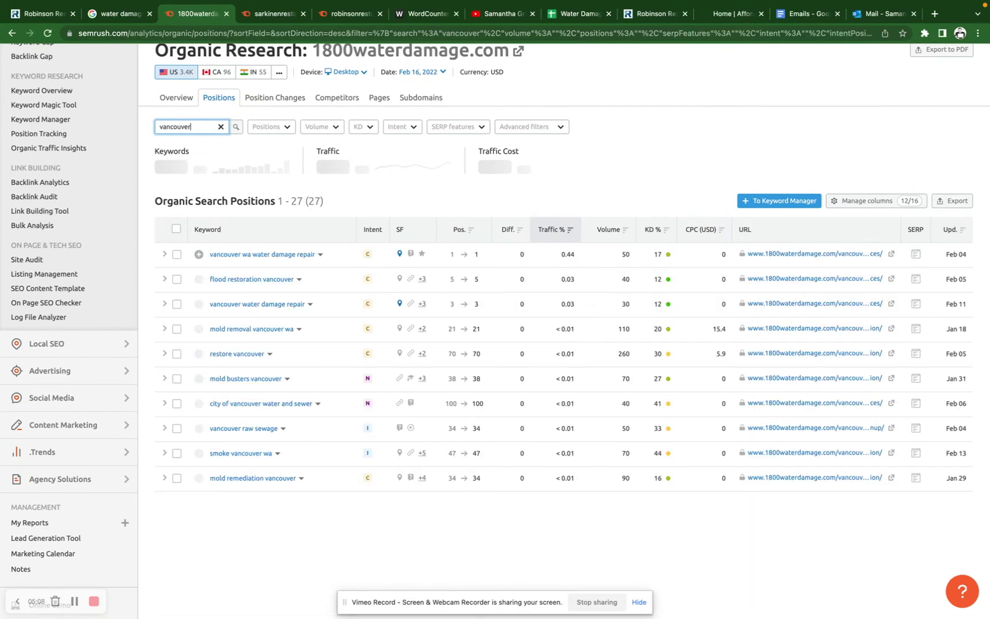
pyautogui.scroll(-2, 298, 395)
pyautogui.scroll(-1, 298, 393)
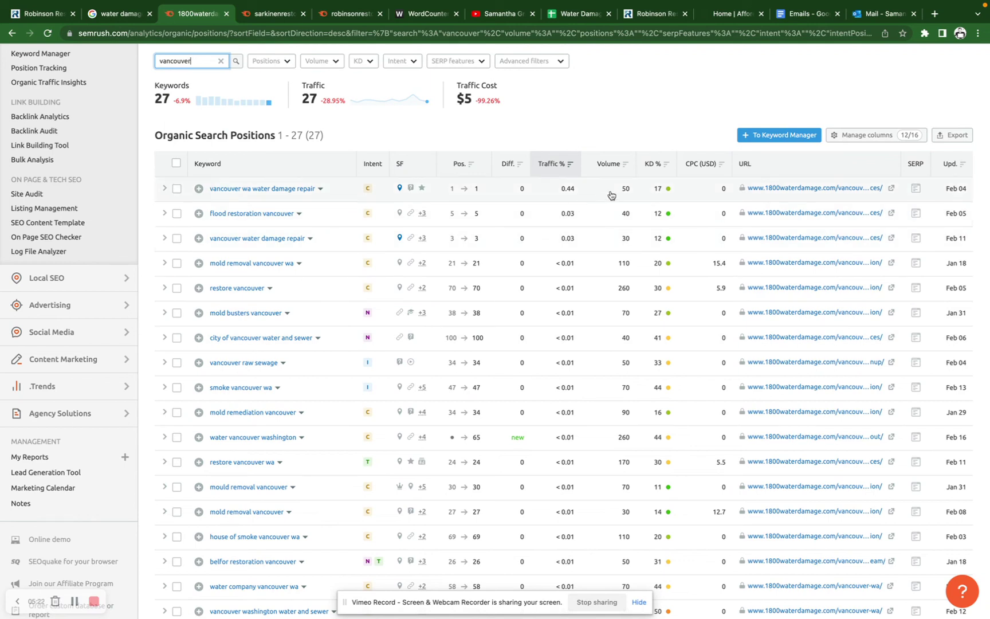
pyautogui.scroll(-5, 600, 292)
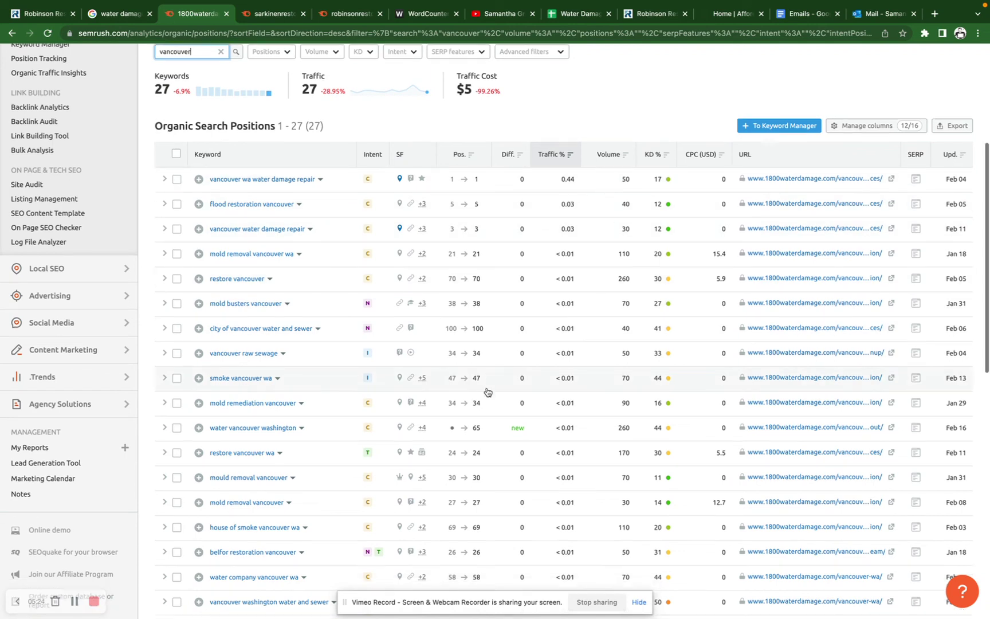
pyautogui.scroll(-4, 487, 392)
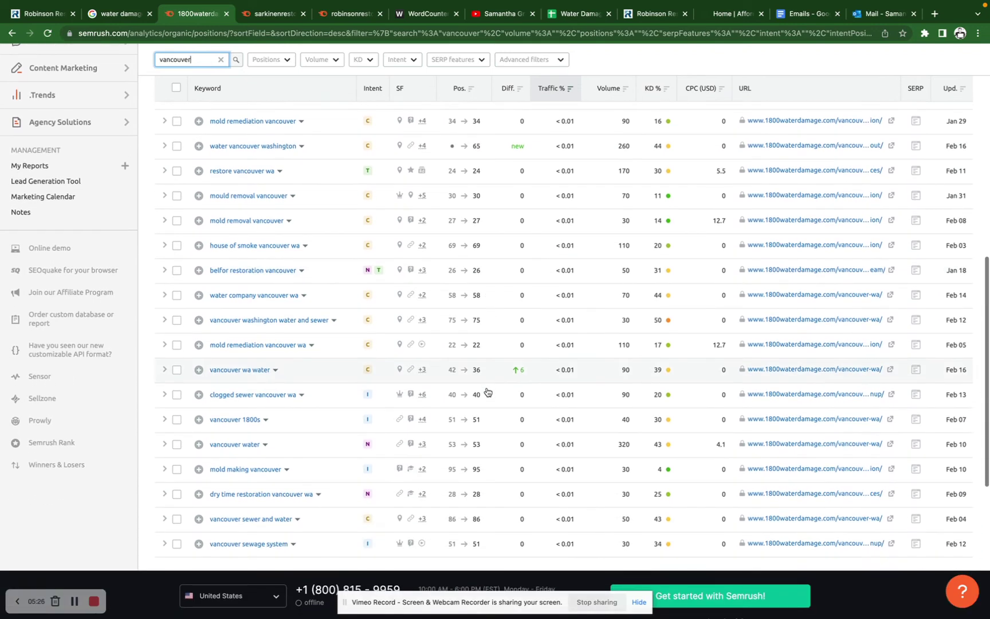
pyautogui.scroll(-1, 487, 392)
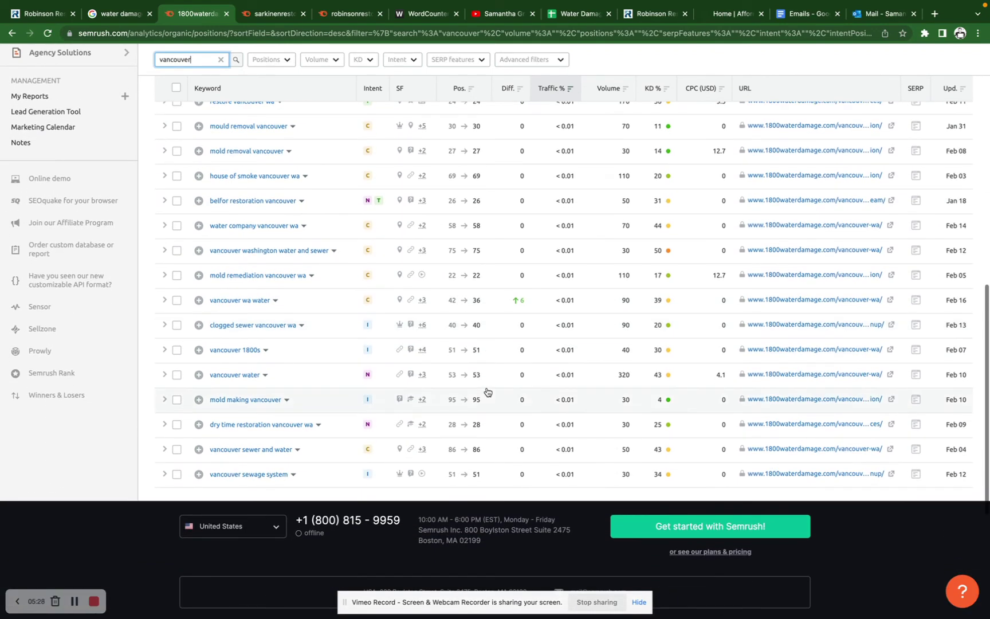
pyautogui.scroll(12, 487, 392)
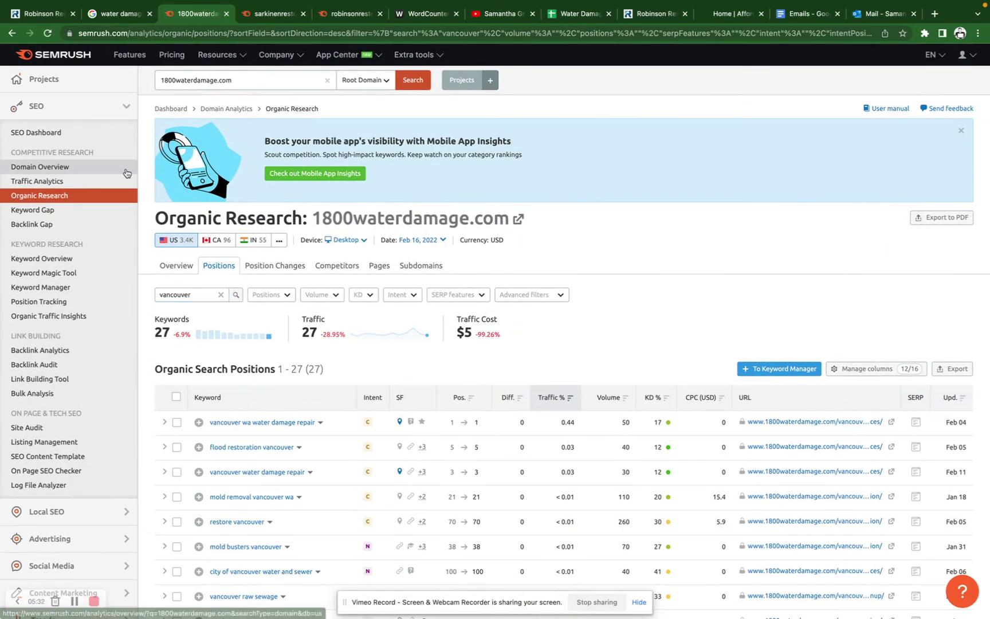
pyautogui.click(127, 173)
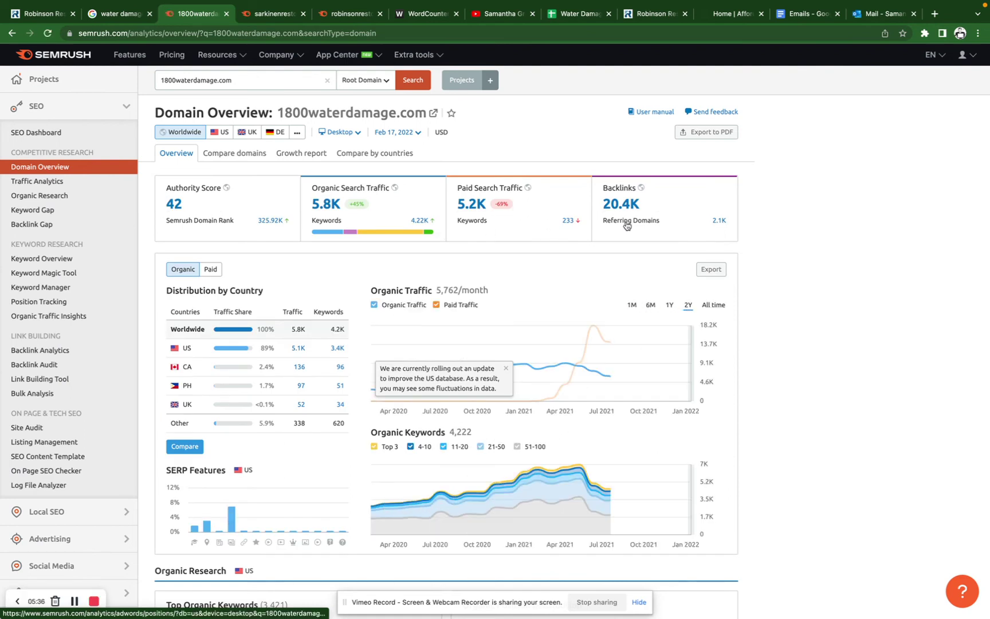
# Open the 20.4K backlinks figure for 1800waterdamage.com and scroll through the backlink table
pyautogui.click(621, 204)
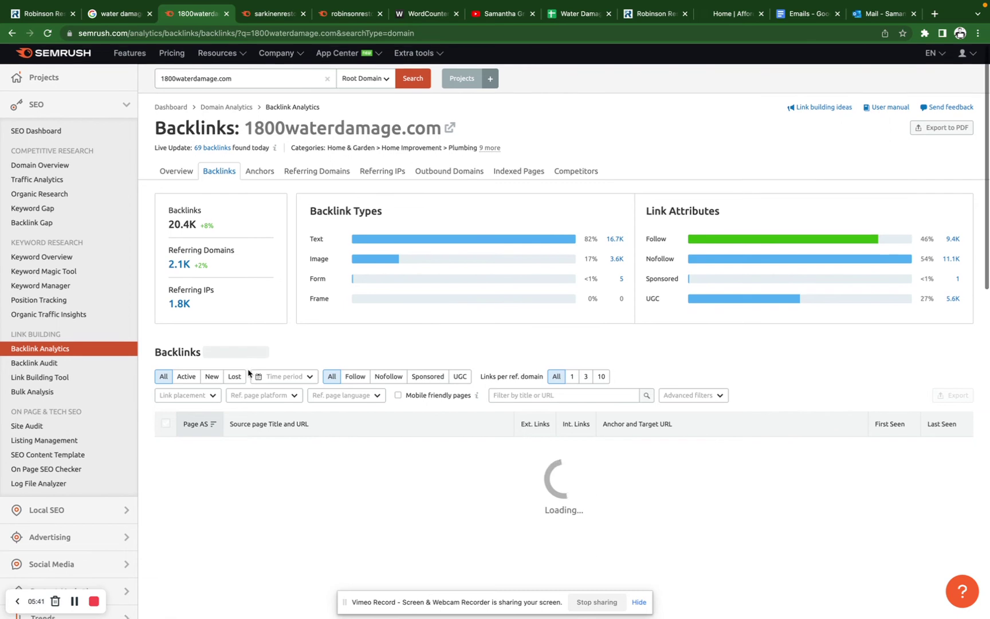
pyautogui.scroll(-1, 249, 374)
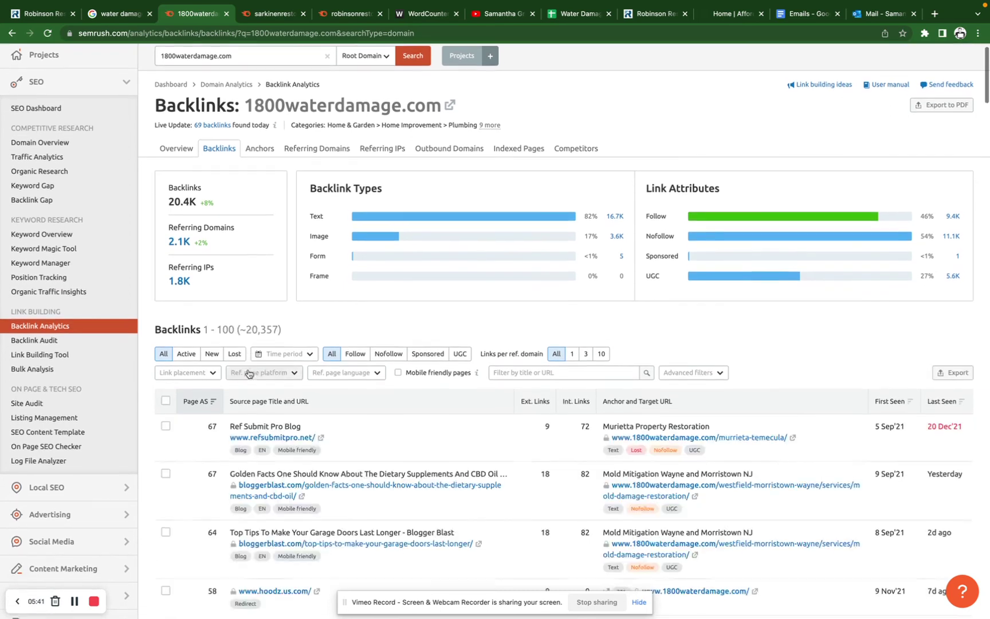
pyautogui.scroll(-1, 248, 373)
pyautogui.scroll(-3, 248, 373)
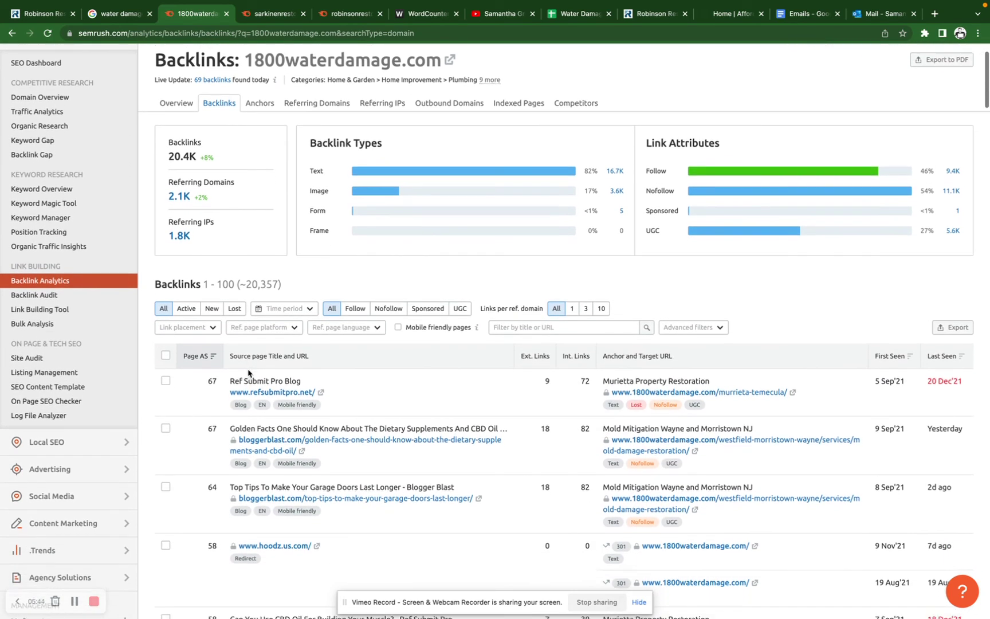
pyautogui.scroll(-3, 248, 373)
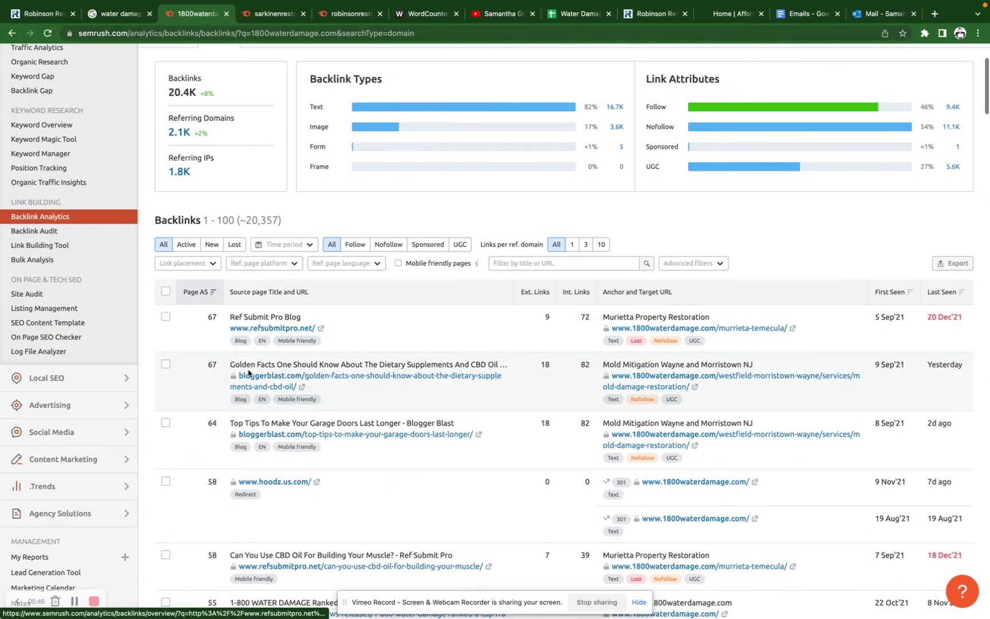
pyautogui.scroll(-4, 248, 373)
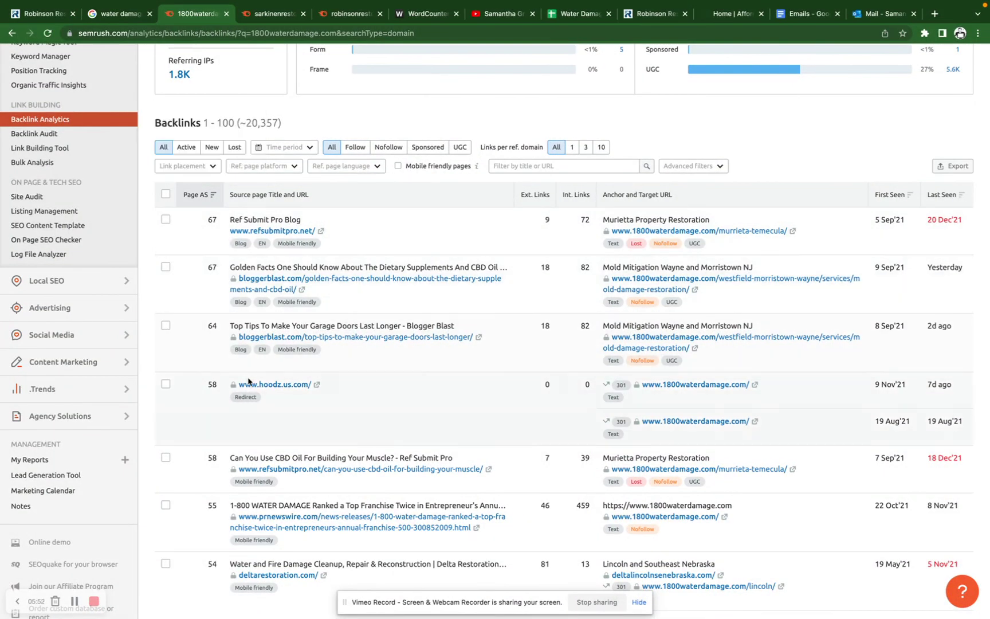
pyautogui.scroll(-4, 265, 416)
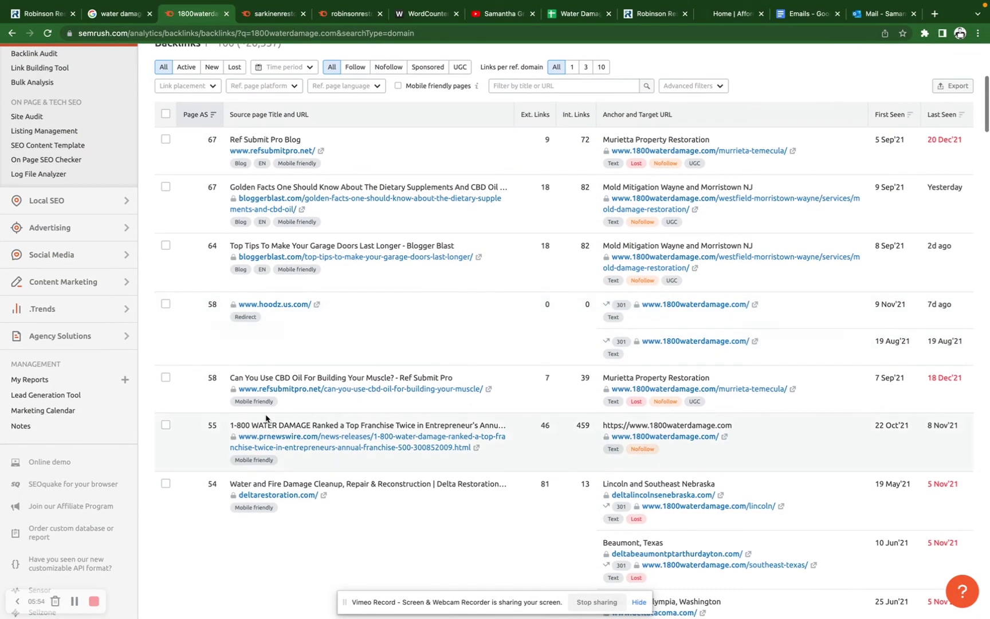
pyautogui.scroll(-2, 265, 418)
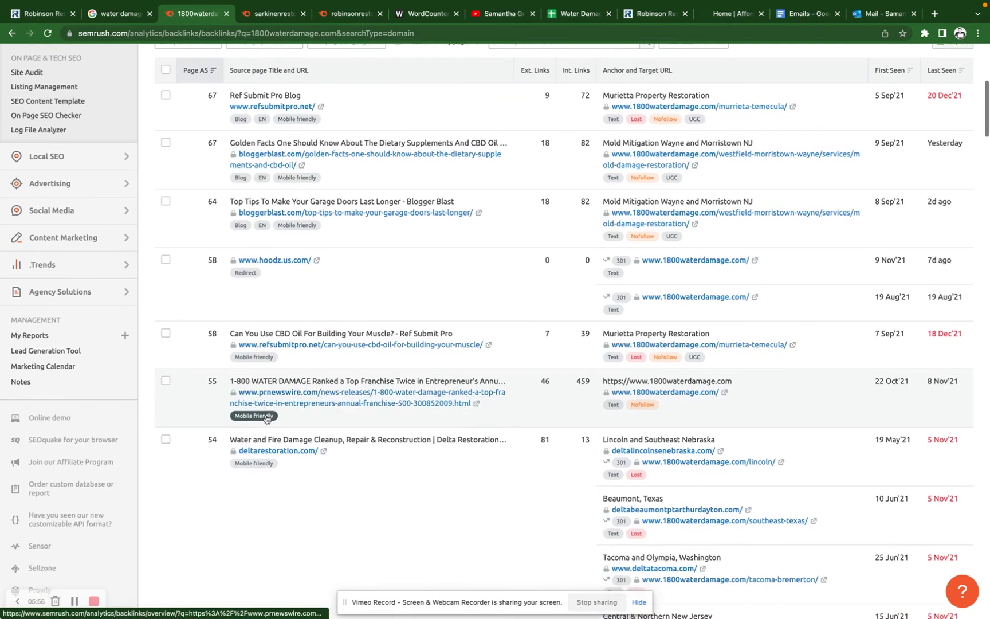
pyautogui.scroll(-3, 265, 417)
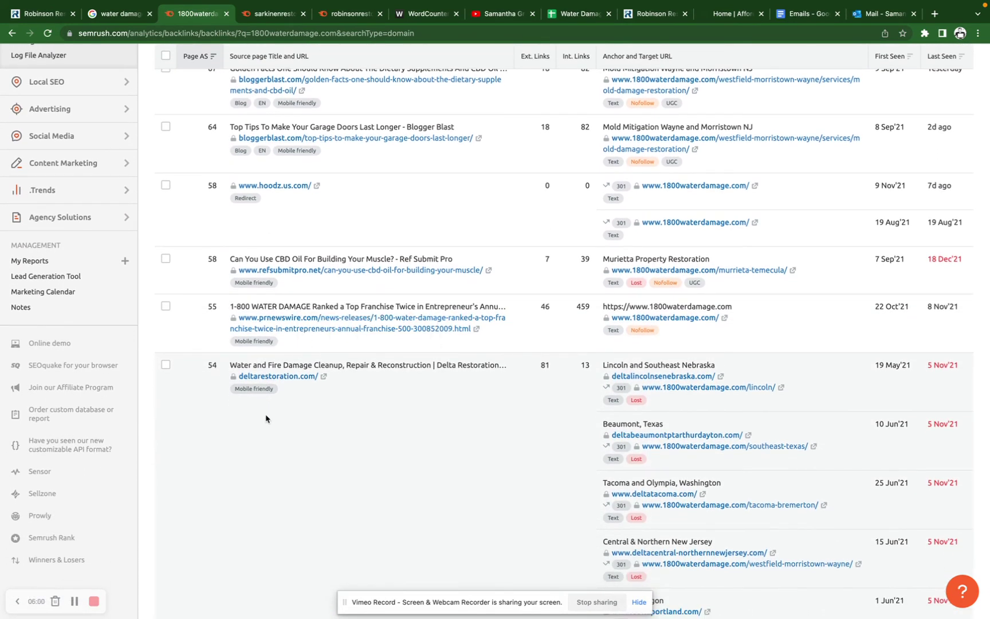
pyautogui.scroll(1, 265, 418)
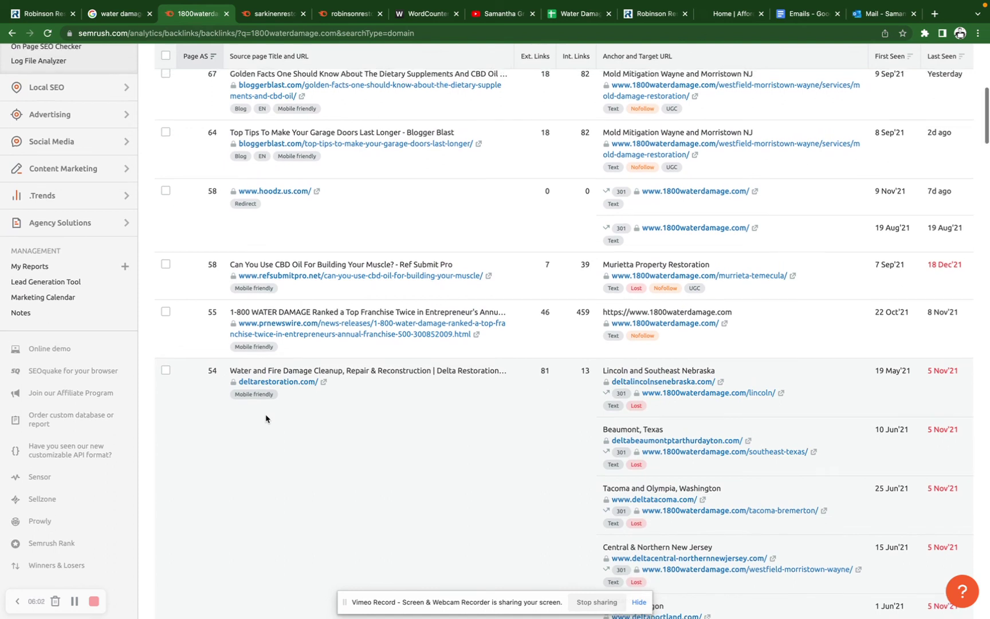
# View the sarkinenrestoration.com overview, then move on to robinsonrestore.com's overview
pyautogui.click(271, 14)
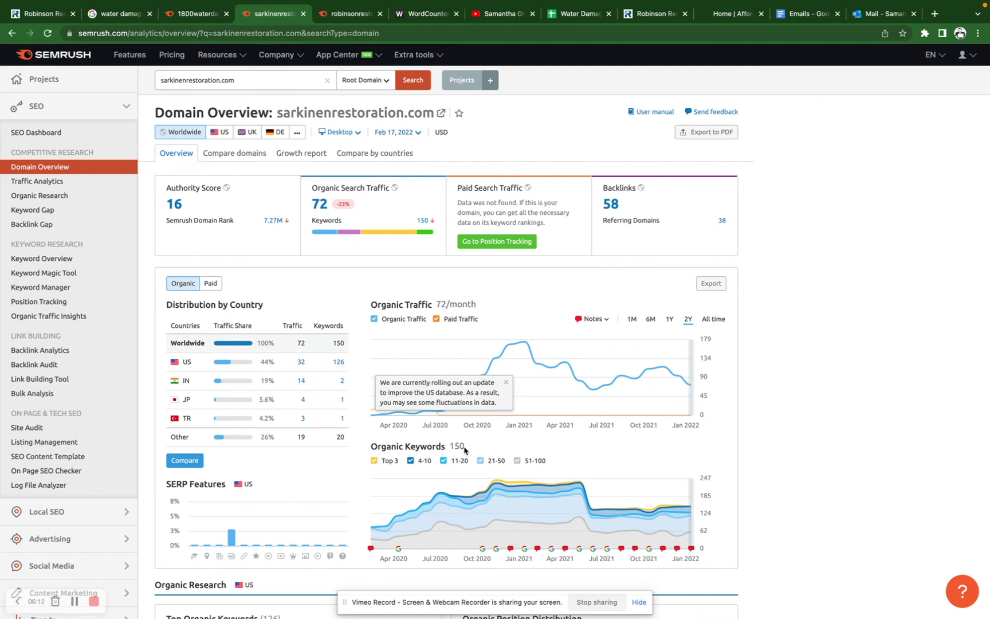
pyautogui.click(344, 13)
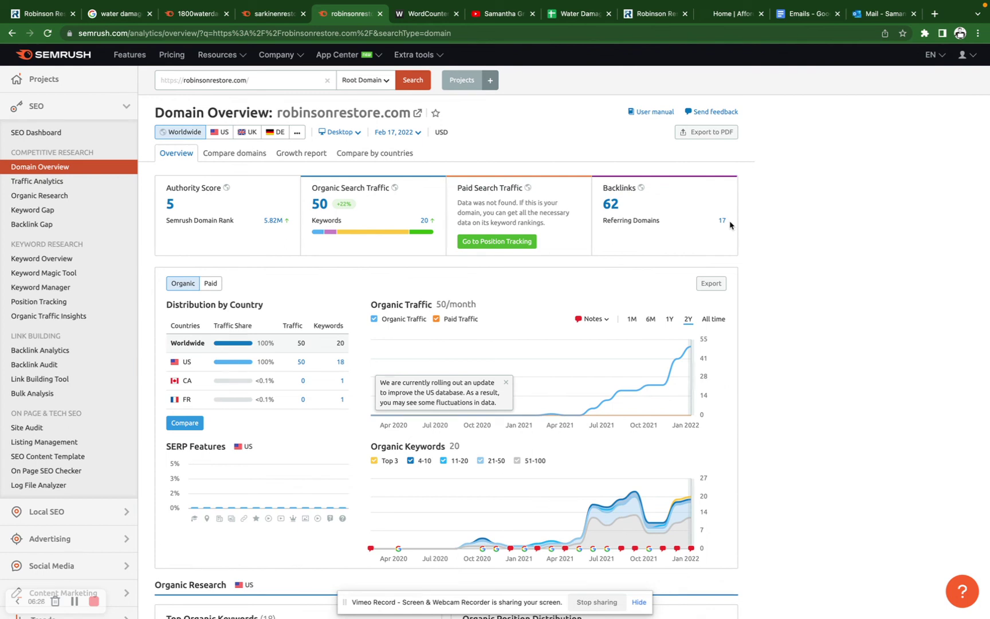
# Scroll robinsonrestore.com's overview to Top Organic Keywords and open the full keyword positions list
pyautogui.scroll(-3, 659, 267)
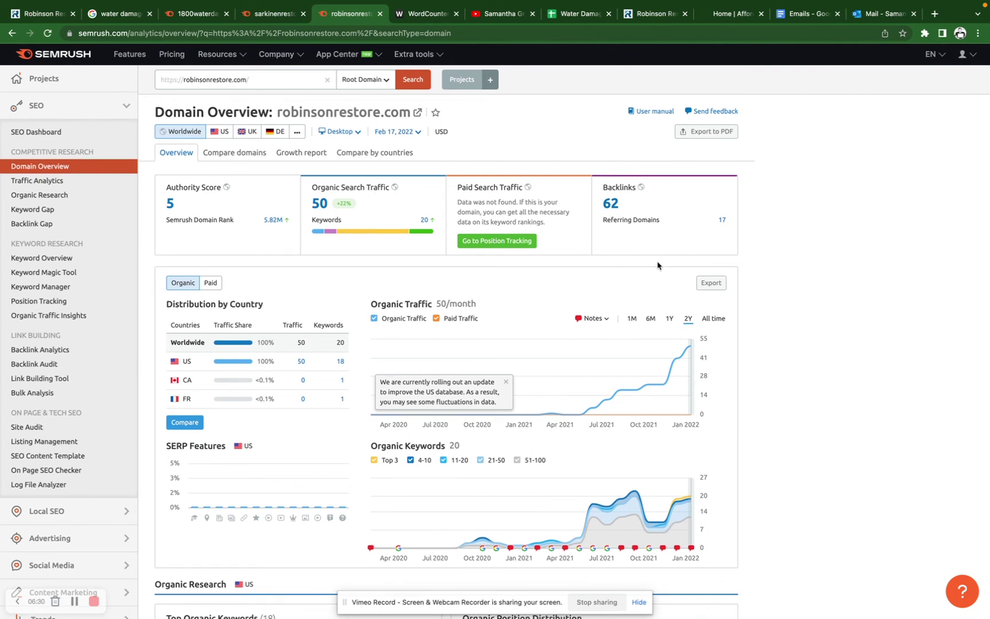
pyautogui.scroll(-4, 658, 266)
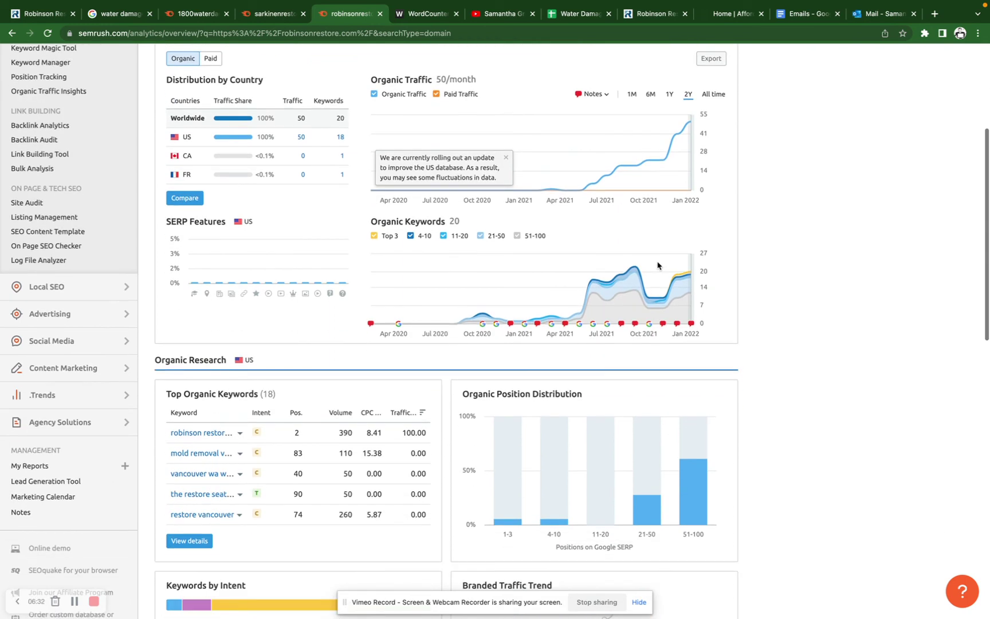
pyautogui.click(182, 540)
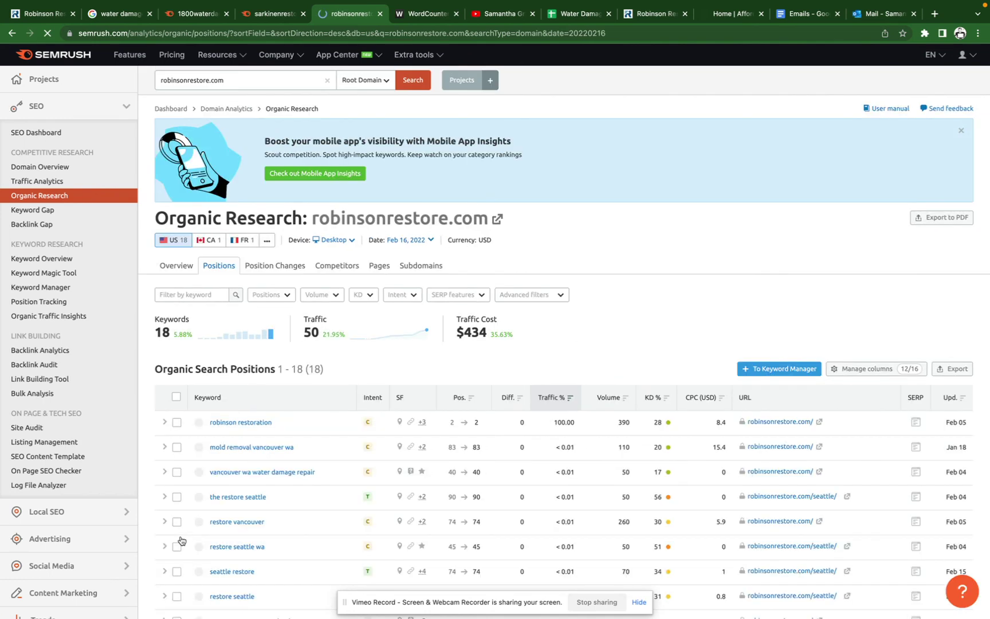
# Scroll through robinsonrestore.com's 18 positions, led by 'robinson restoration' at rank 2
pyautogui.scroll(-3, 181, 540)
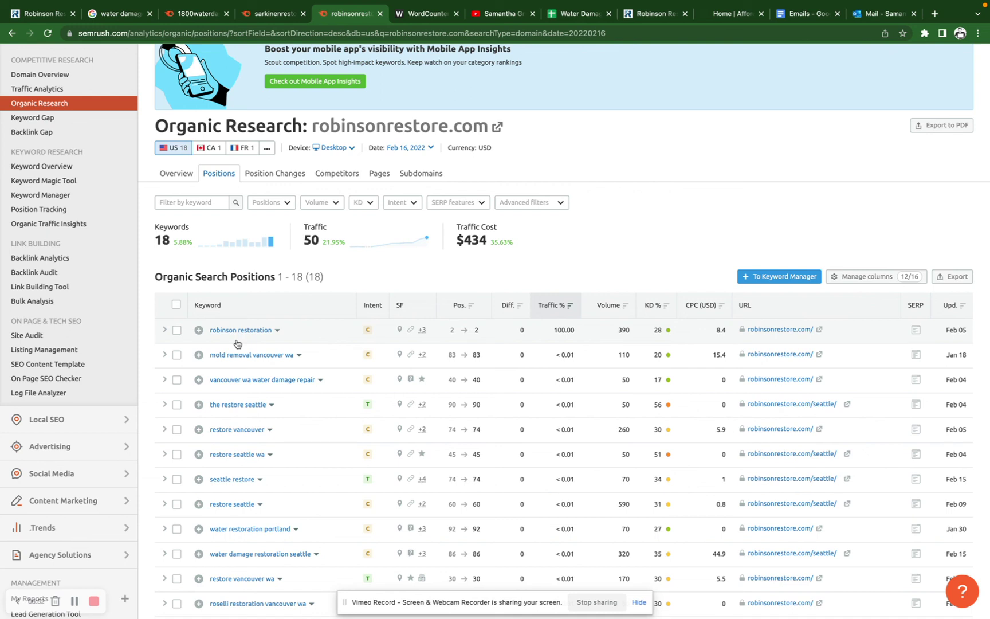
pyautogui.scroll(-2, 281, 525)
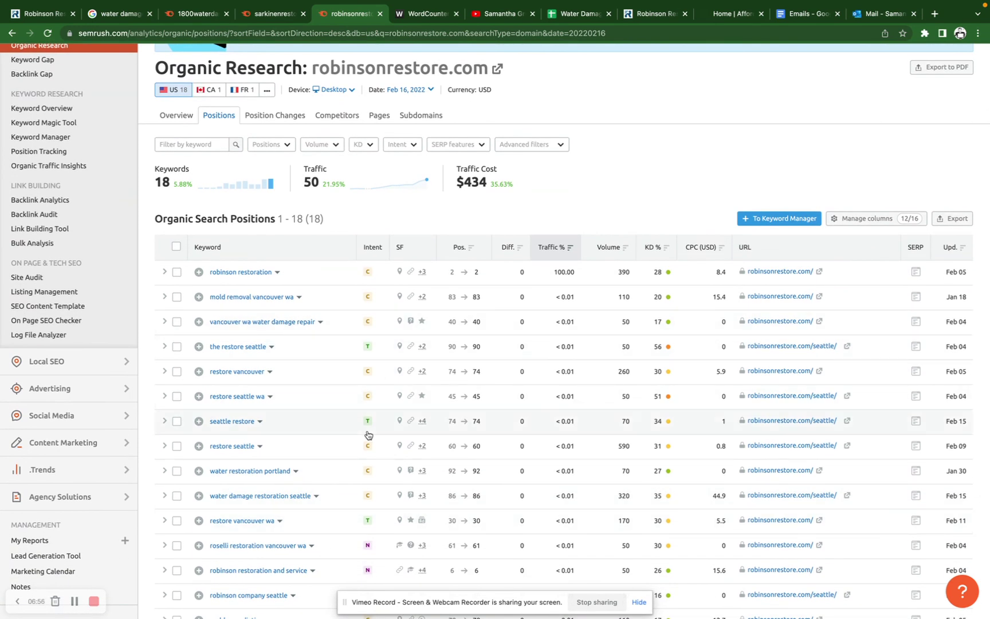
pyautogui.scroll(-1, 368, 435)
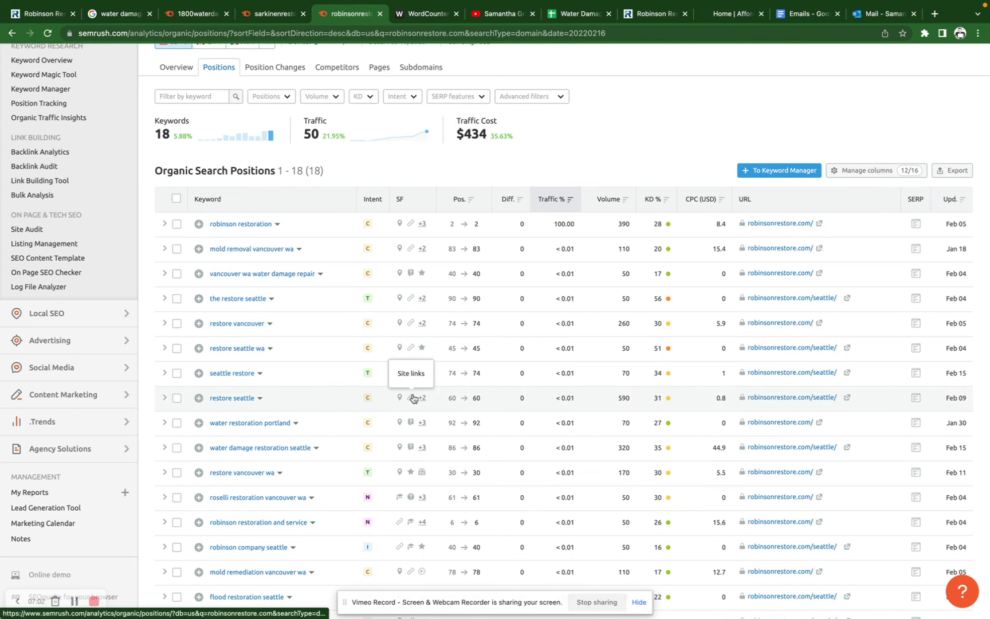
pyautogui.scroll(1, 413, 397)
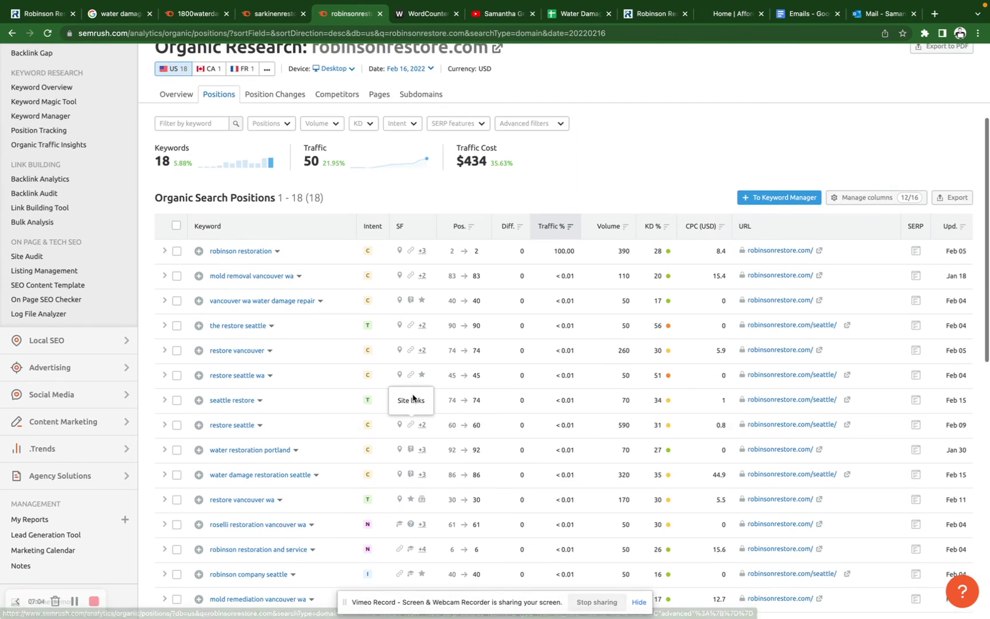
pyautogui.scroll(2, 412, 399)
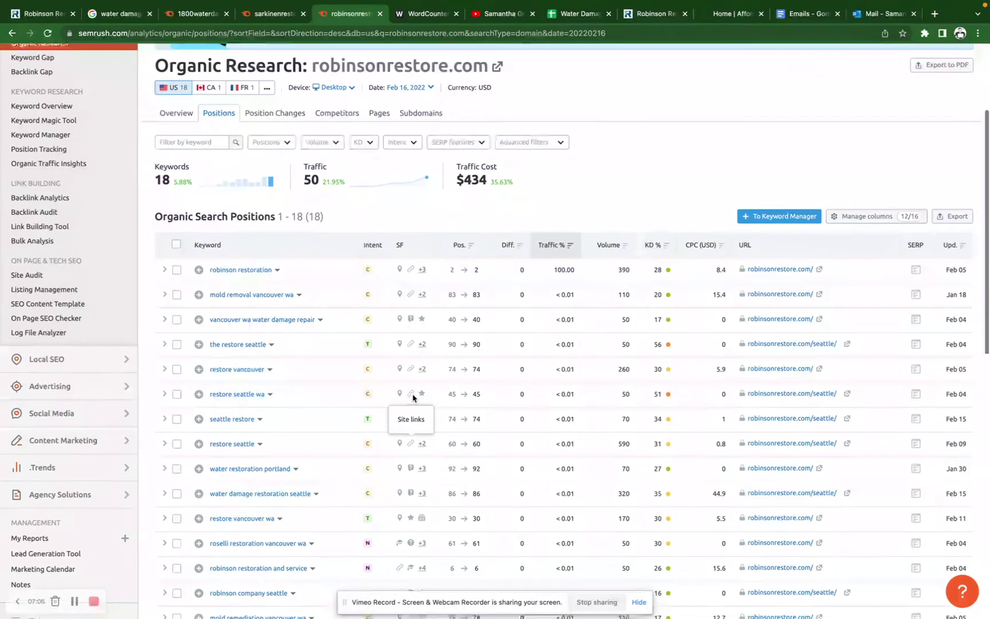
pyautogui.scroll(1, 413, 398)
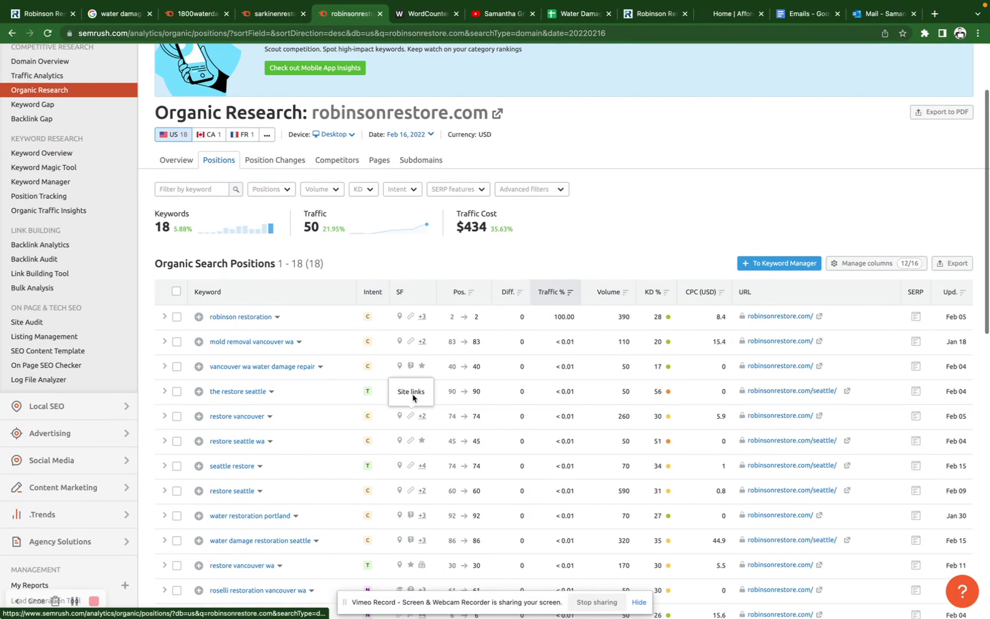
pyautogui.scroll(-1, 412, 395)
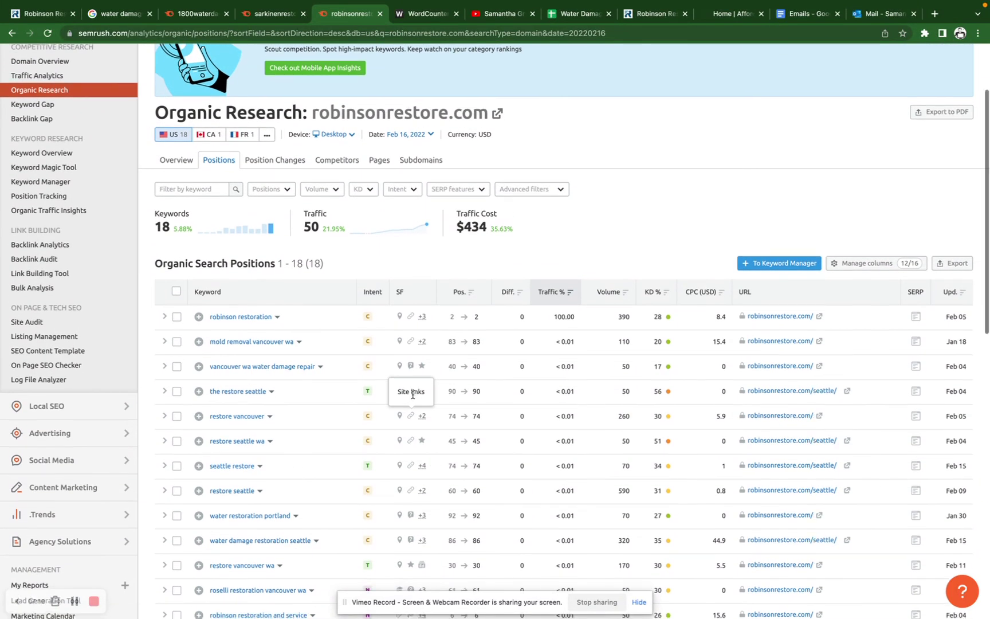